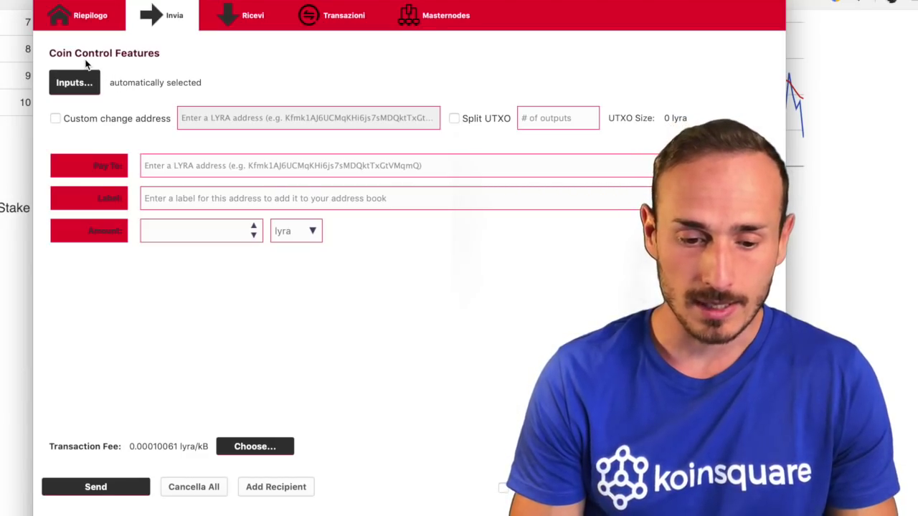
{"action": "left_click", "coordinate": [0, 0]}
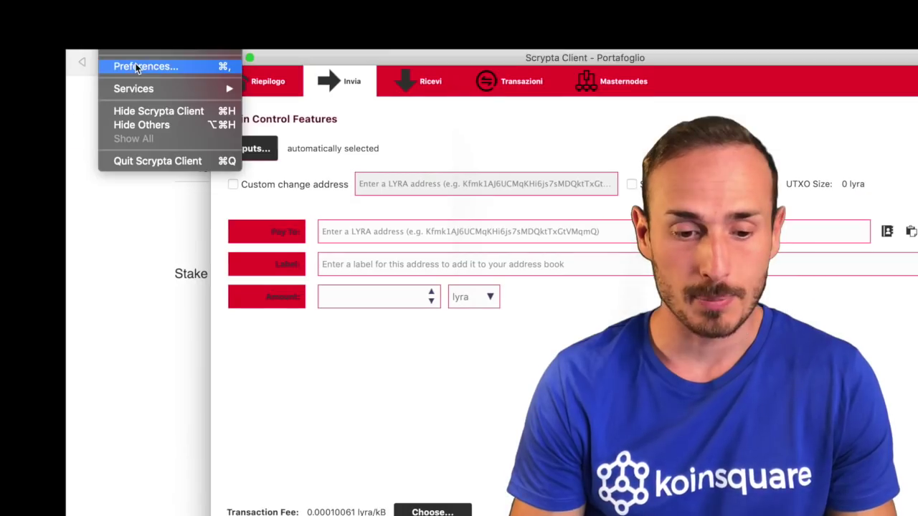
{"action": "left_click", "coordinate": [0, 1]}
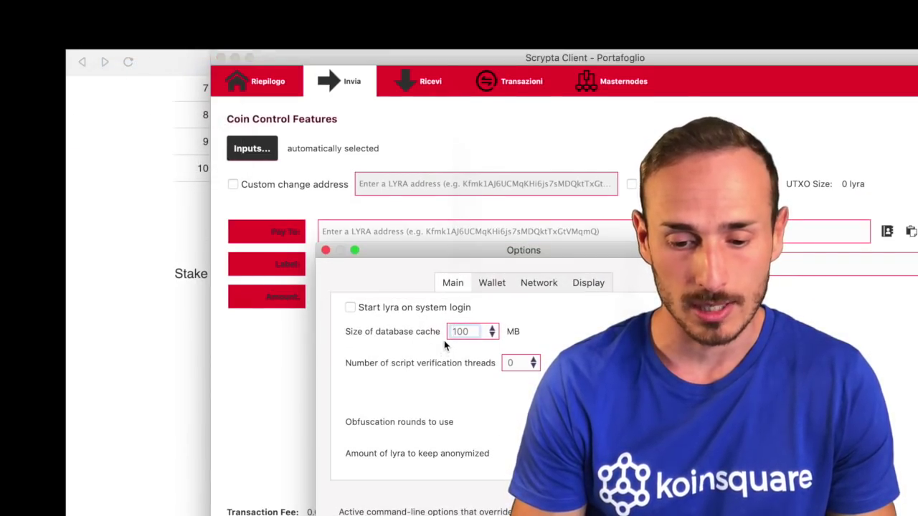
{"action": "left_click", "coordinate": [492, 282]}
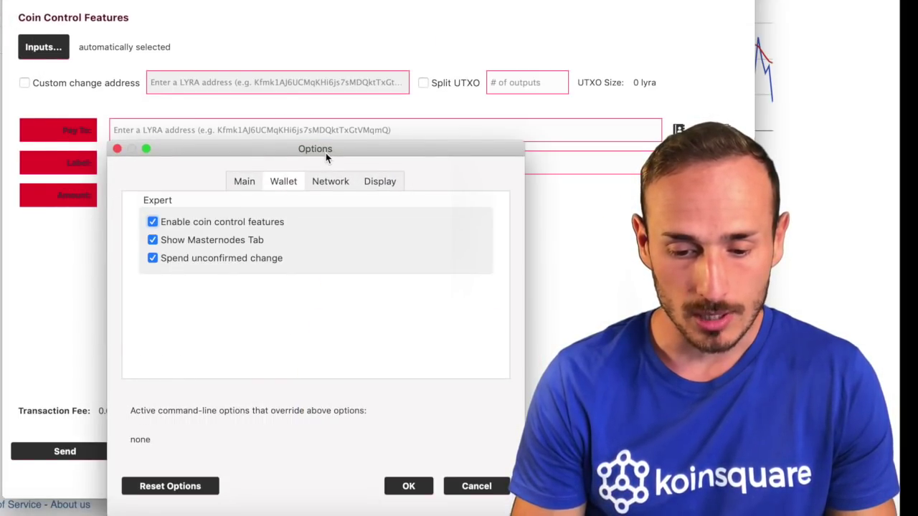
{"action": "left_click", "coordinate": [153, 222]}
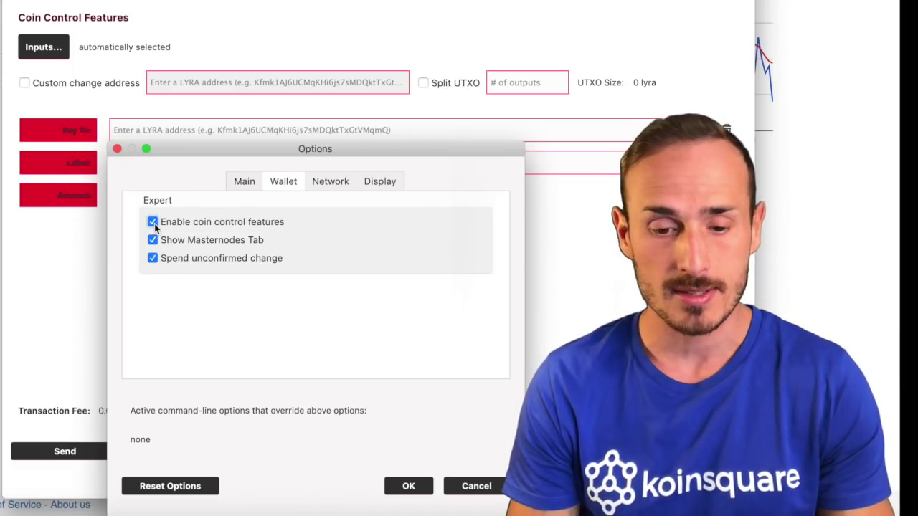
{"action": "left_click", "coordinate": [153, 222]}
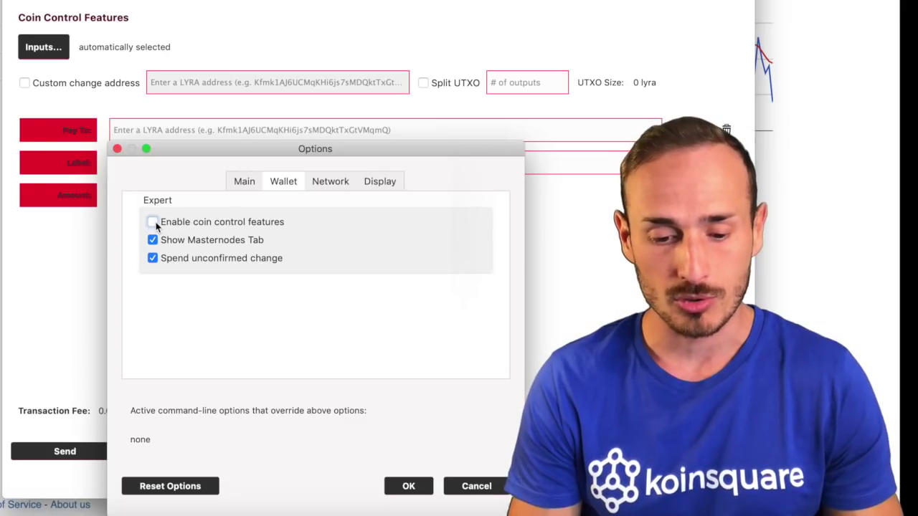
{"action": "left_click", "coordinate": [153, 222]}
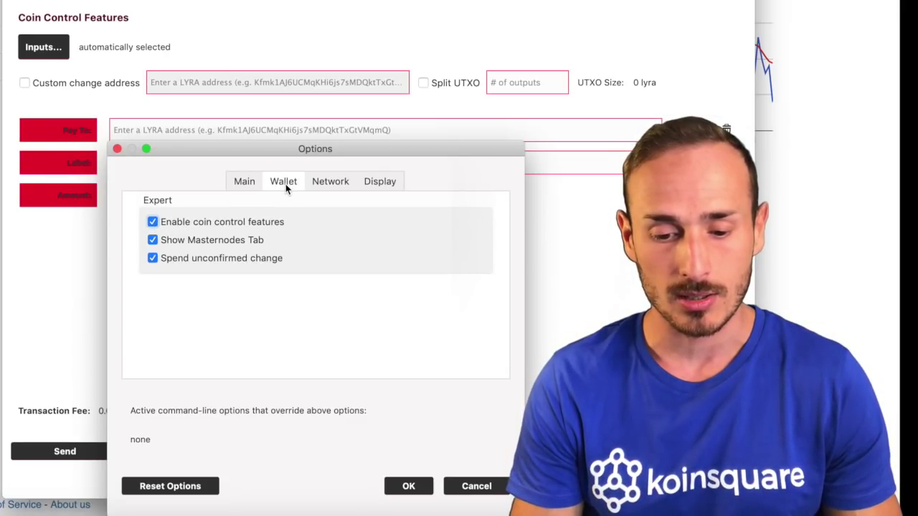
{"action": "left_click", "coordinate": [452, 486]}
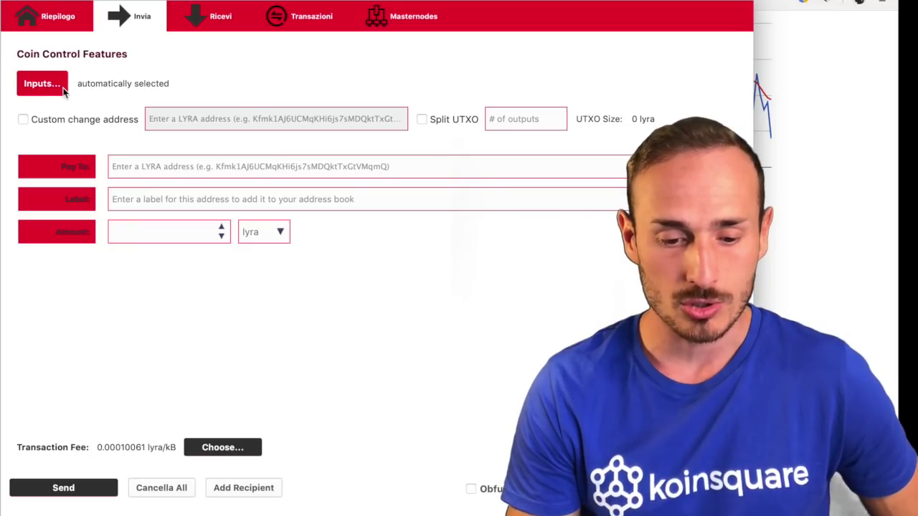
Step: Open Coin Selection for this payment and expand the wallet address to browse its individual coins
{"action": "left_click", "coordinate": [43, 84]}
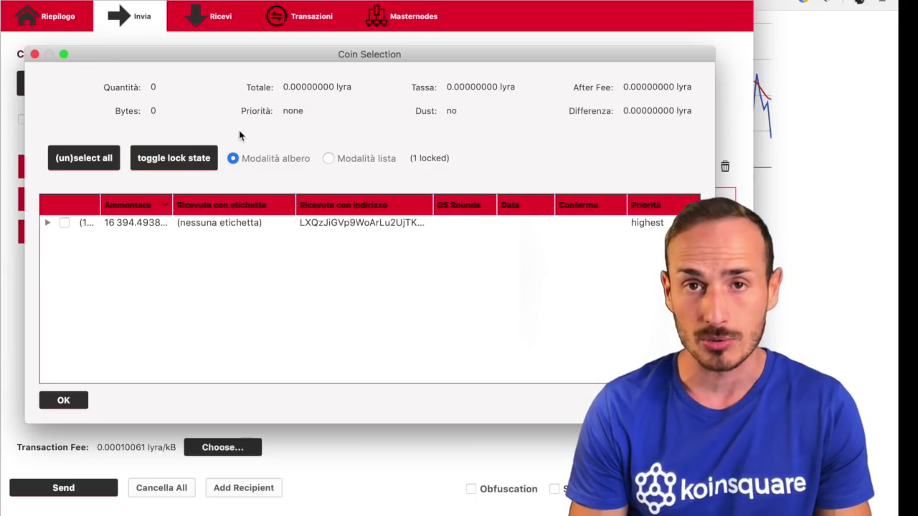
{"action": "double_click", "coordinate": [204, 222]}
{"action": "scroll", "coordinate": [194, 248], "scroll_direction": "down", "scroll_amount": 5}
{"action": "scroll", "coordinate": [194, 248], "scroll_direction": "up", "scroll_amount": 6}
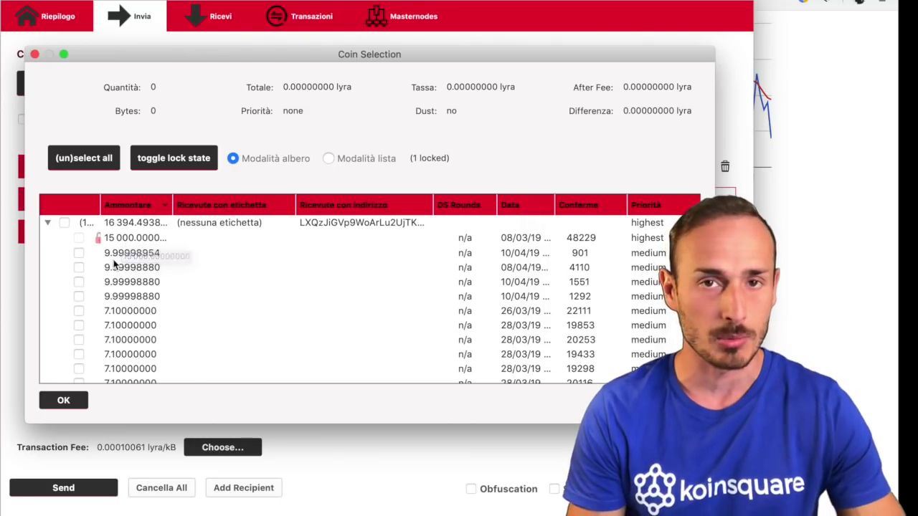
{"action": "scroll", "coordinate": [85, 273], "scroll_direction": "down", "scroll_amount": 3}
{"action": "scroll", "coordinate": [85, 273], "scroll_direction": "down", "scroll_amount": 3}
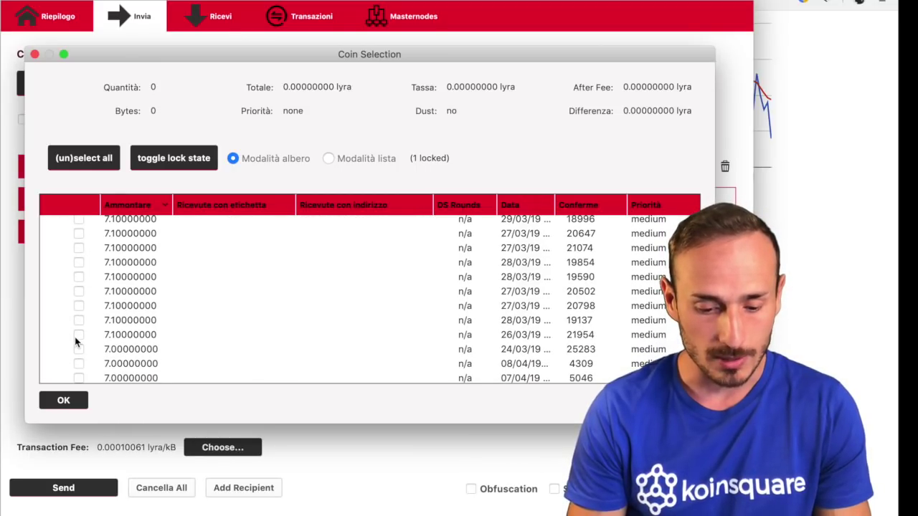
{"action": "scroll", "coordinate": [76, 342], "scroll_direction": "down", "scroll_amount": 5}
{"action": "scroll", "coordinate": [76, 342], "scroll_direction": "down", "scroll_amount": 10}
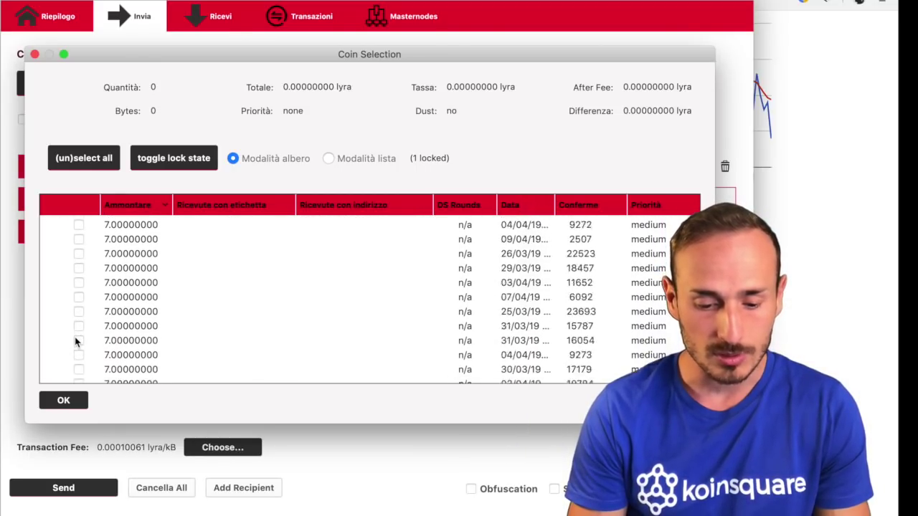
{"action": "scroll", "coordinate": [109, 332], "scroll_direction": "up", "scroll_amount": 3}
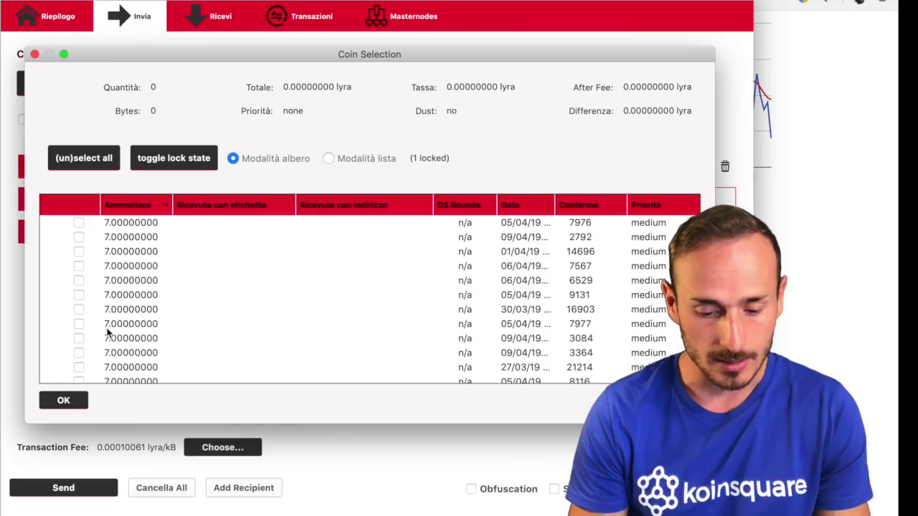
{"action": "scroll", "coordinate": [107, 333], "scroll_direction": "down", "scroll_amount": 3}
{"action": "scroll", "coordinate": [108, 333], "scroll_direction": "up", "scroll_amount": 20}
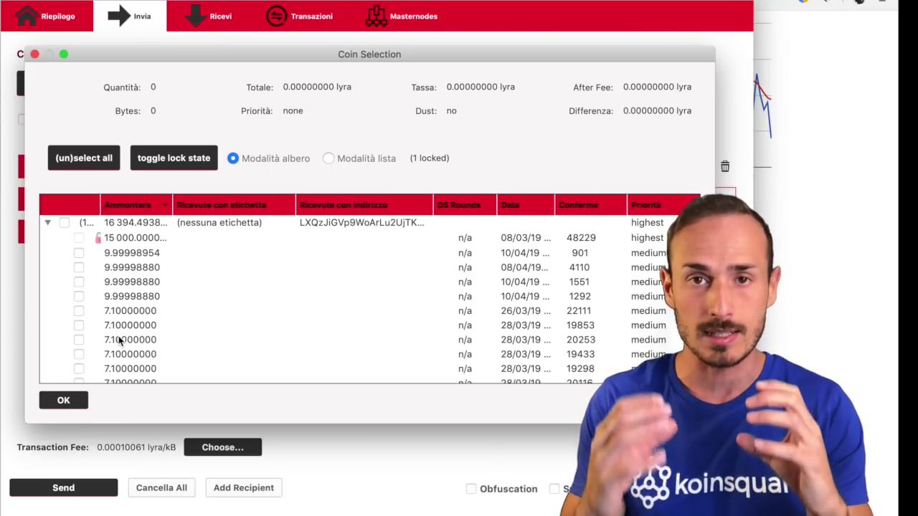
Step: Select all 198 unlocked coins, totalling 1394.49385412 lyra, as inputs
{"action": "left_click", "coordinate": [79, 252]}
{"action": "left_click", "coordinate": [79, 267]}
{"action": "left_click", "coordinate": [79, 282]}
{"action": "left_click", "coordinate": [79, 296]}
{"action": "left_click", "coordinate": [79, 310]}
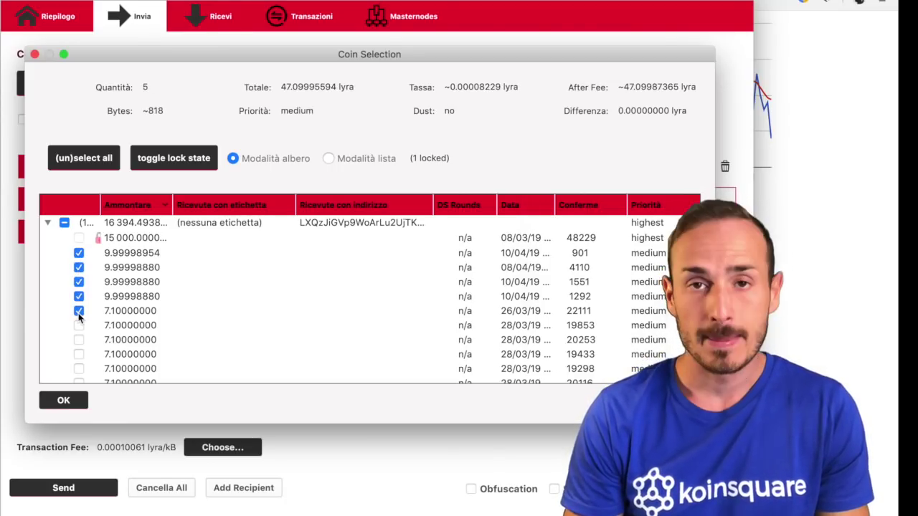
{"action": "left_click", "coordinate": [84, 158]}
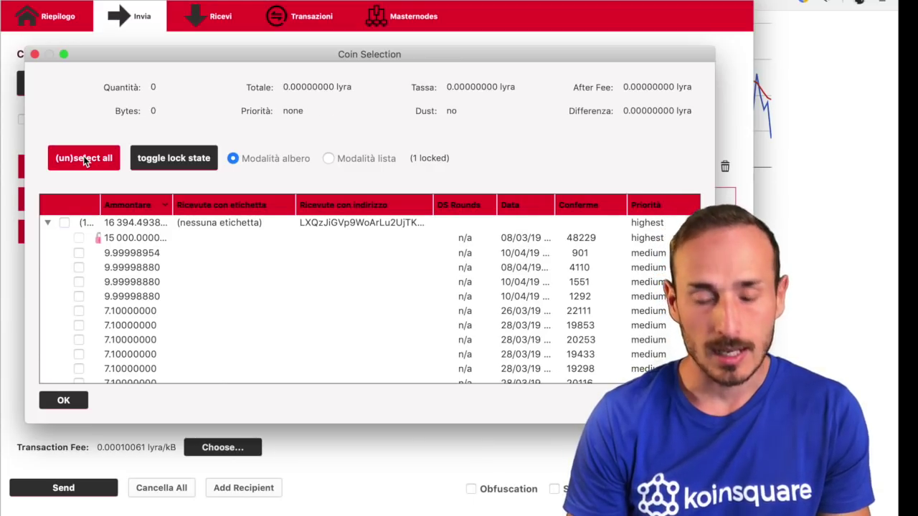
{"action": "left_click", "coordinate": [84, 158]}
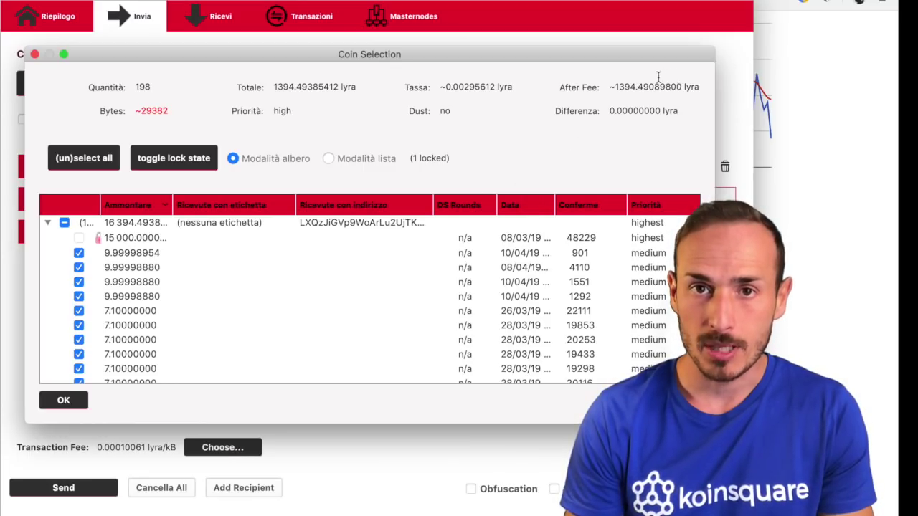
Step: Copy the after-fee amount and confirm the coin selection
{"action": "mouse_move", "coordinate": [633, 92]}
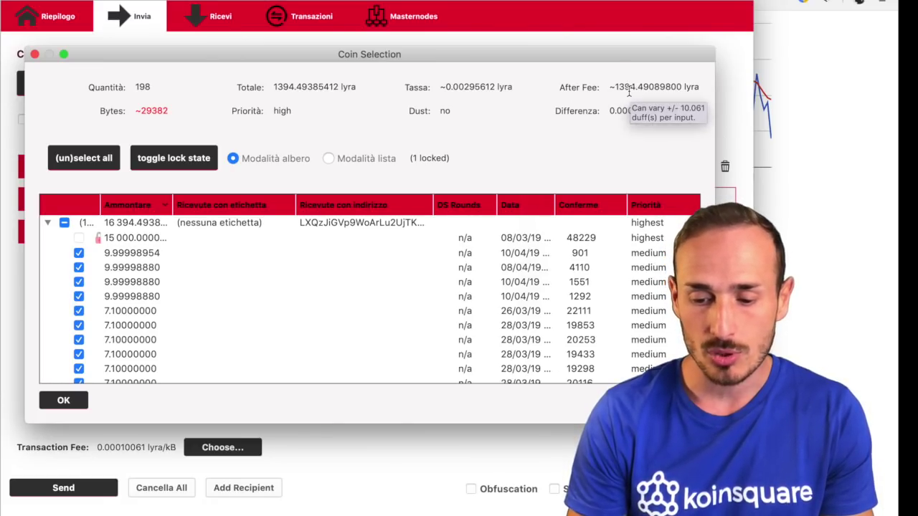
{"action": "right_click", "coordinate": [629, 91]}
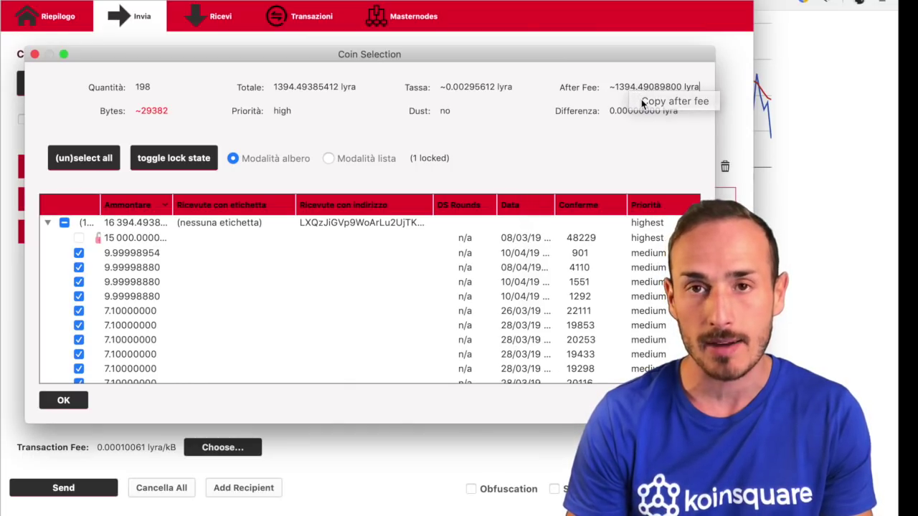
{"action": "left_click", "coordinate": [642, 103]}
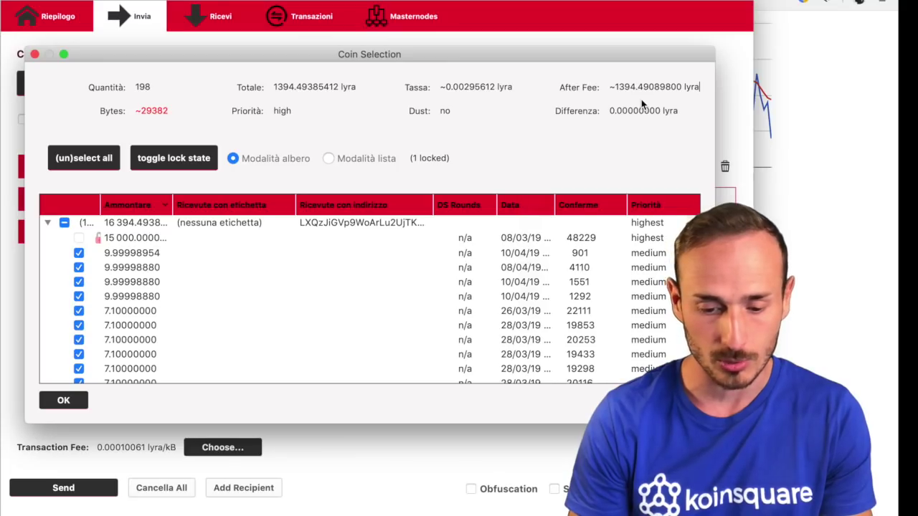
{"action": "left_click", "coordinate": [64, 402]}
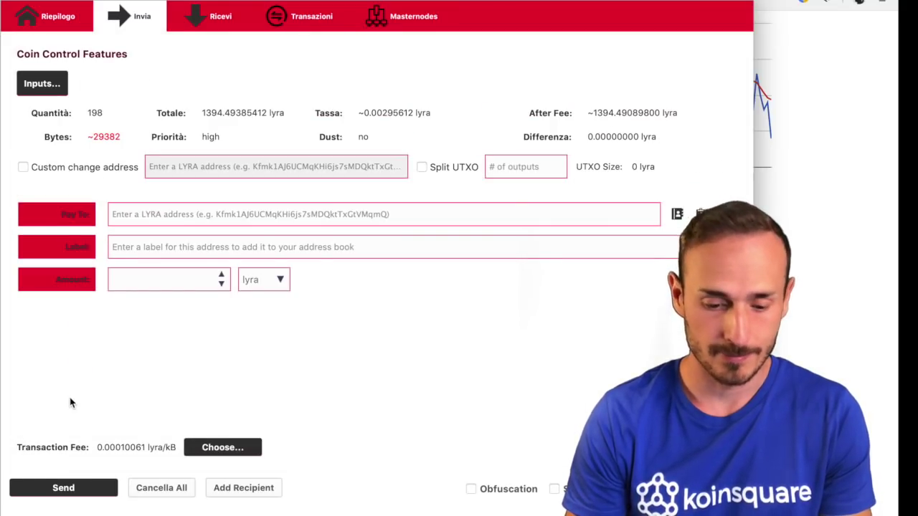
Step: Copy the after-fee total and paste the destination address into Pay To
{"action": "right_click", "coordinate": [607, 119]}
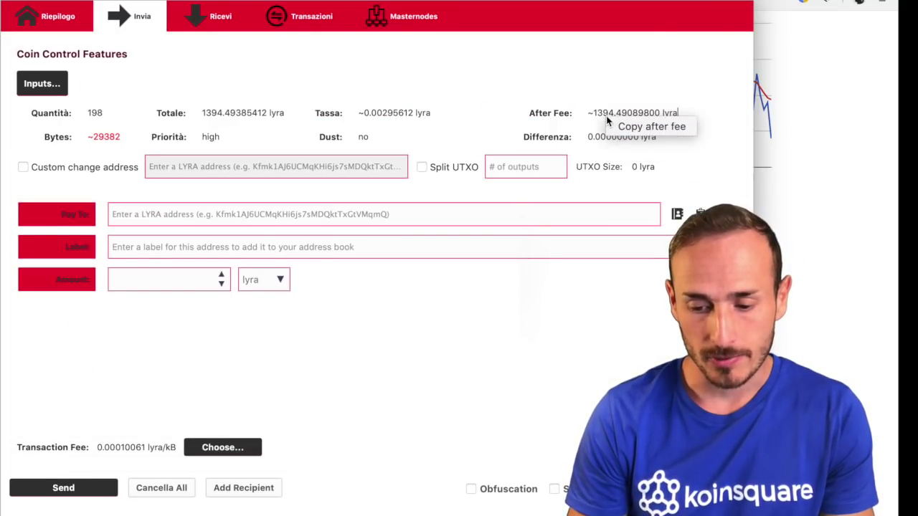
{"action": "left_click", "coordinate": [622, 129]}
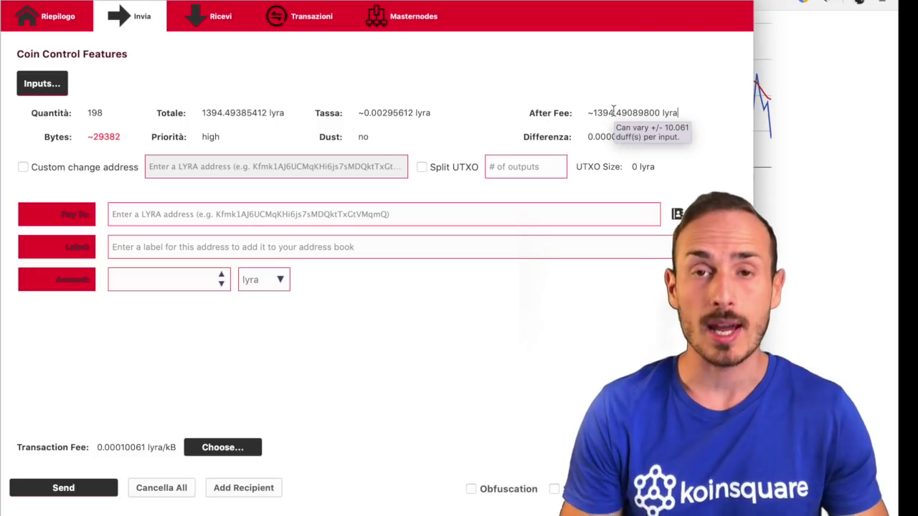
{"action": "left_click", "coordinate": [158, 224]}
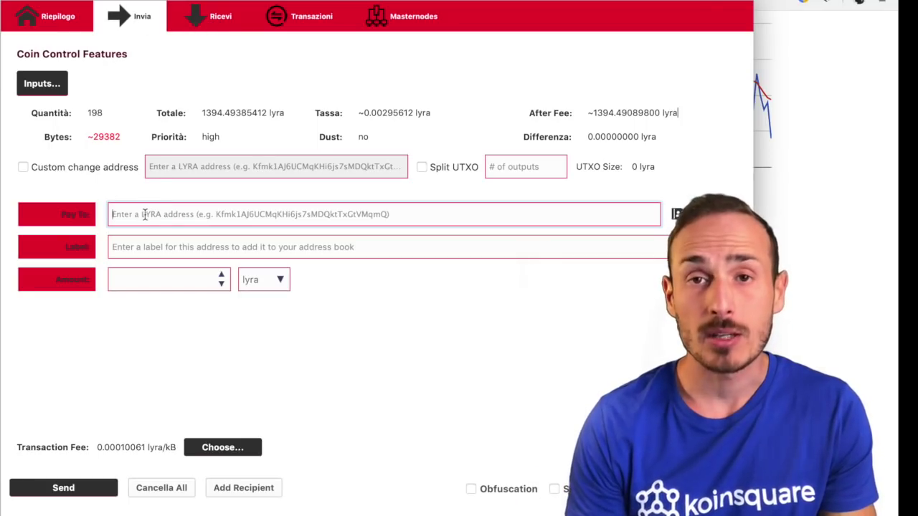
{"action": "type", "text": "LbV8GXMPi4P2KHeiYJ4LzevdfMDTY187ux"}
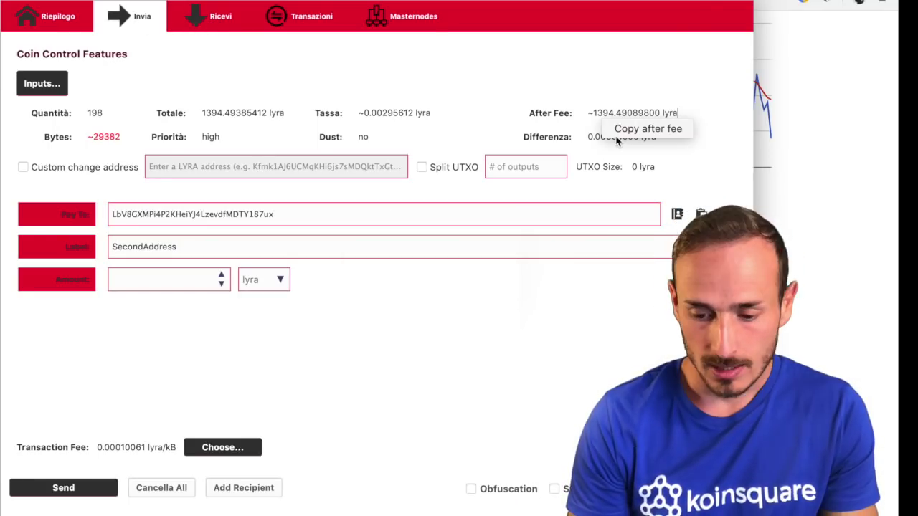
Step: Set the amount to the 1394.49089800 lyra after-fee total and Split UTXO to 1
{"action": "right_click", "coordinate": [614, 115]}
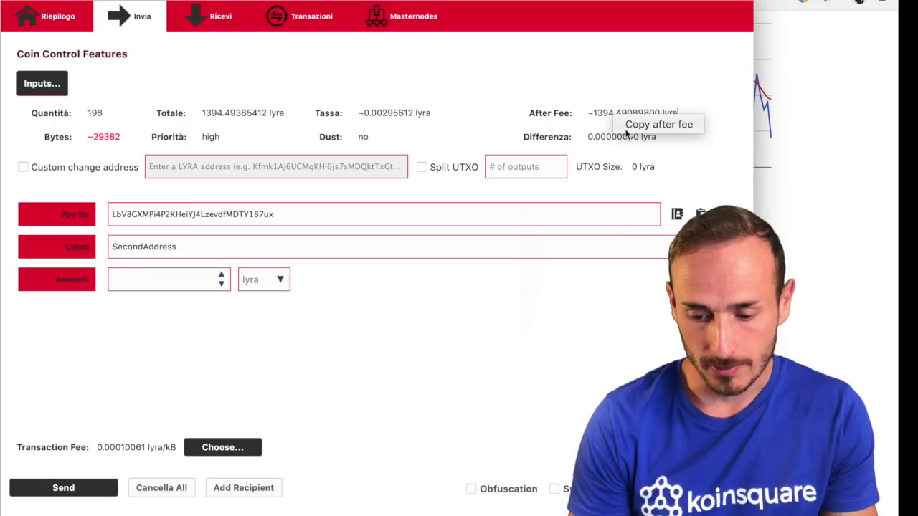
{"action": "left_click", "coordinate": [629, 124]}
{"action": "left_click", "coordinate": [146, 283]}
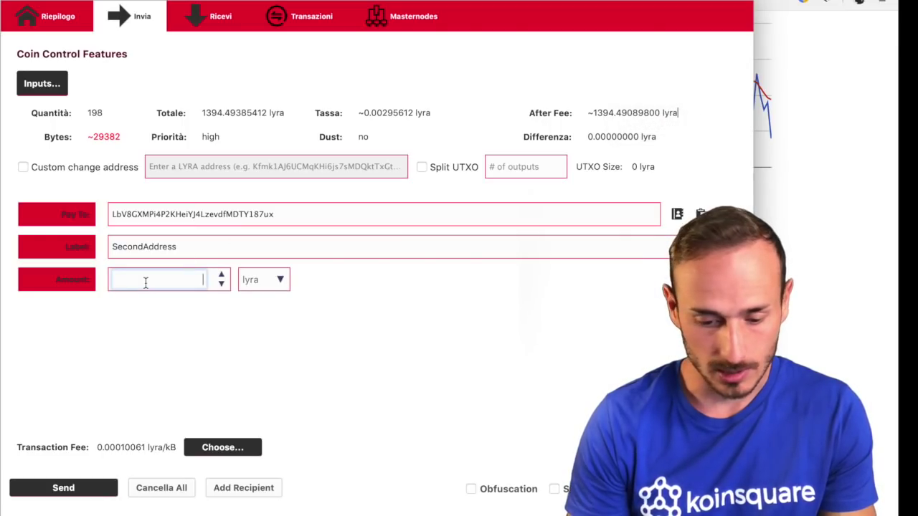
{"action": "type", "text": "1394.49089800"}
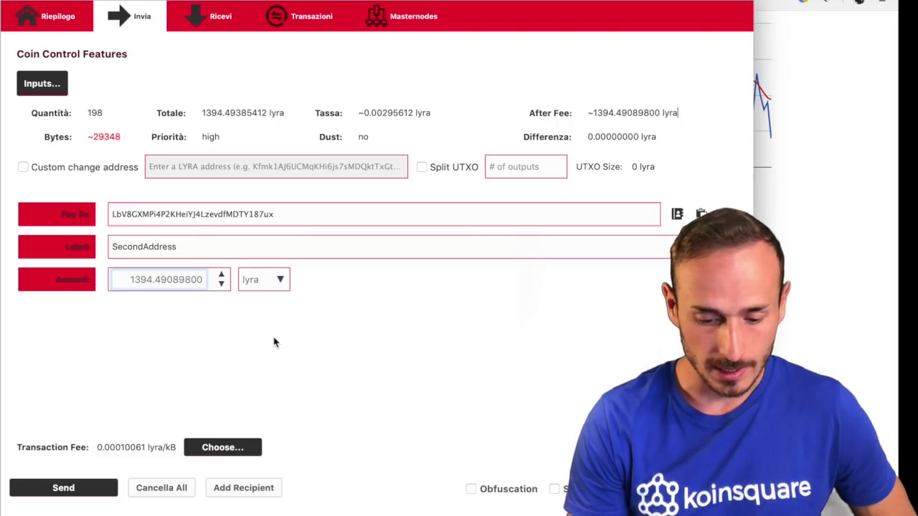
{"action": "left_click", "coordinate": [502, 166]}
{"action": "type", "text": "1"}
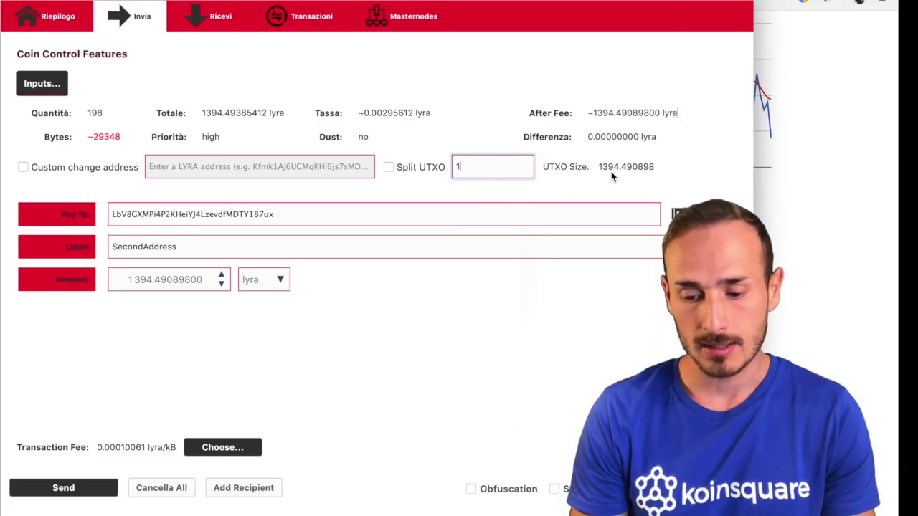
Step: Send the 1394.49089800 lyra payment after unlocking the wallet with its passphrase, then return to the send page
{"action": "left_click", "coordinate": [199, 320]}
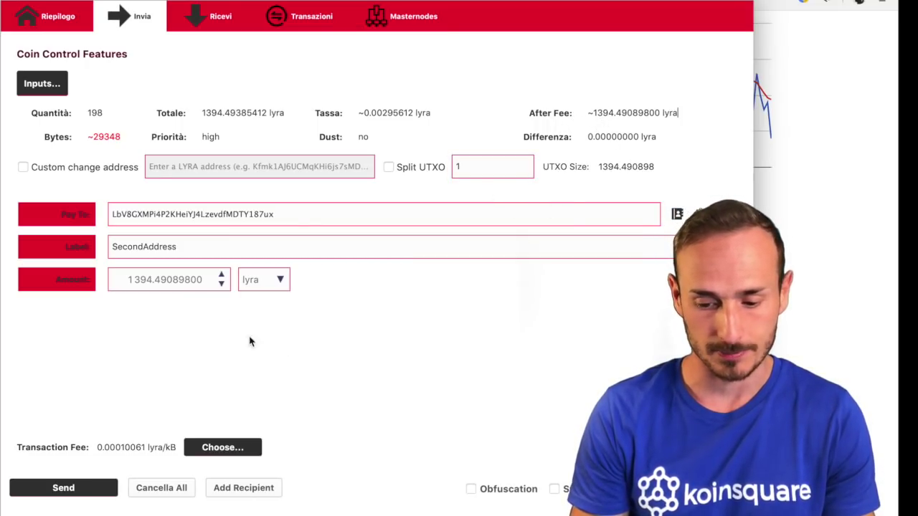
{"action": "left_click", "coordinate": [91, 488]}
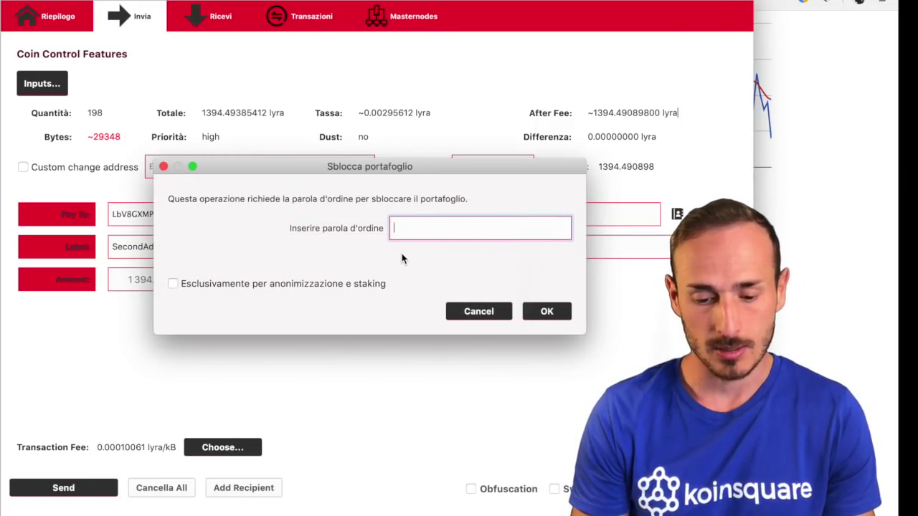
{"action": "type", "text": "•••••••••••••"}
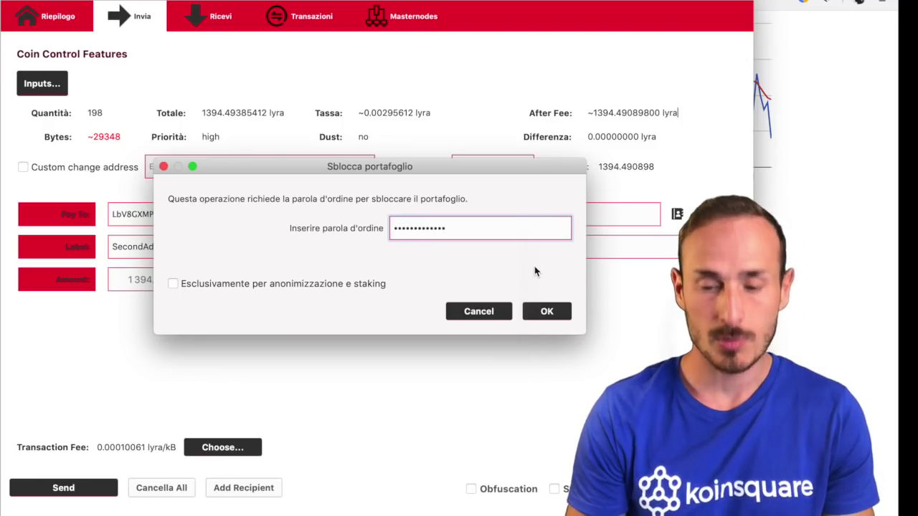
{"action": "left_click", "coordinate": [543, 312]}
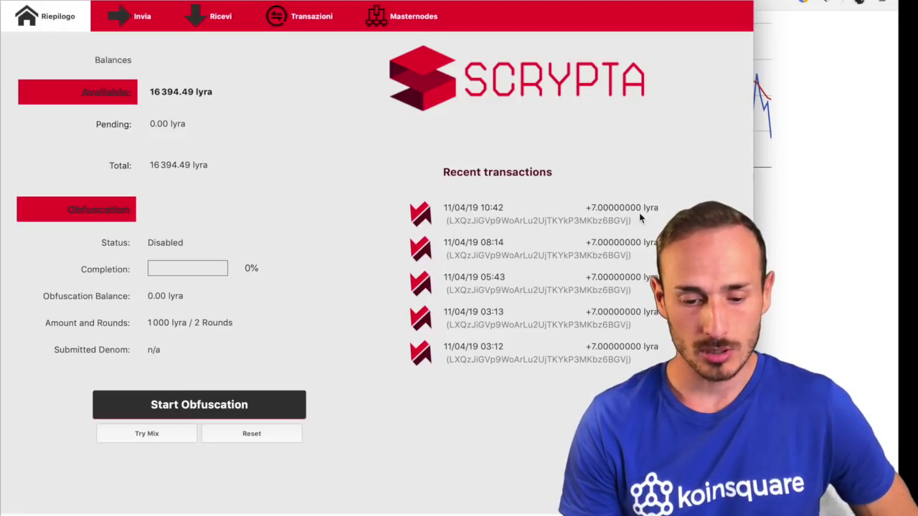
{"action": "left_click", "coordinate": [154, 24]}
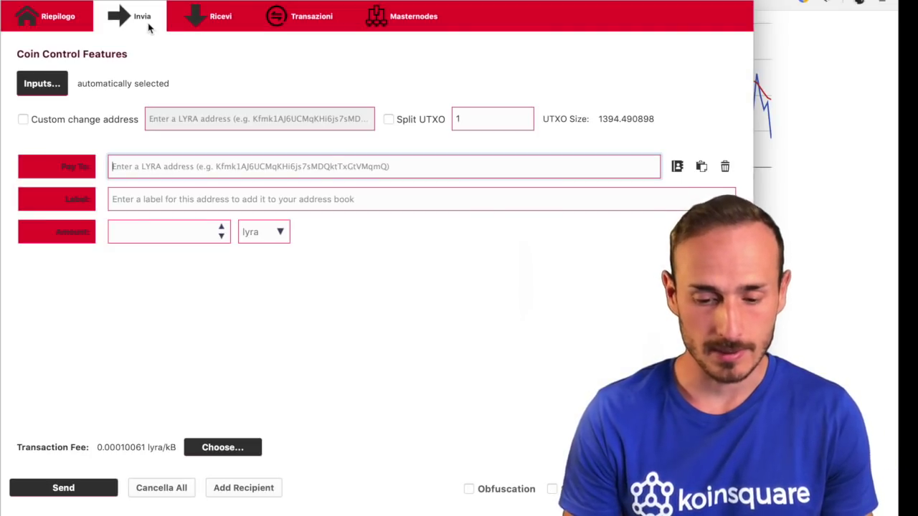
Step: Open Coin Selection and expand then collapse the 15 000 lyra and SecondAddress coin groups
{"action": "left_click", "coordinate": [59, 88]}
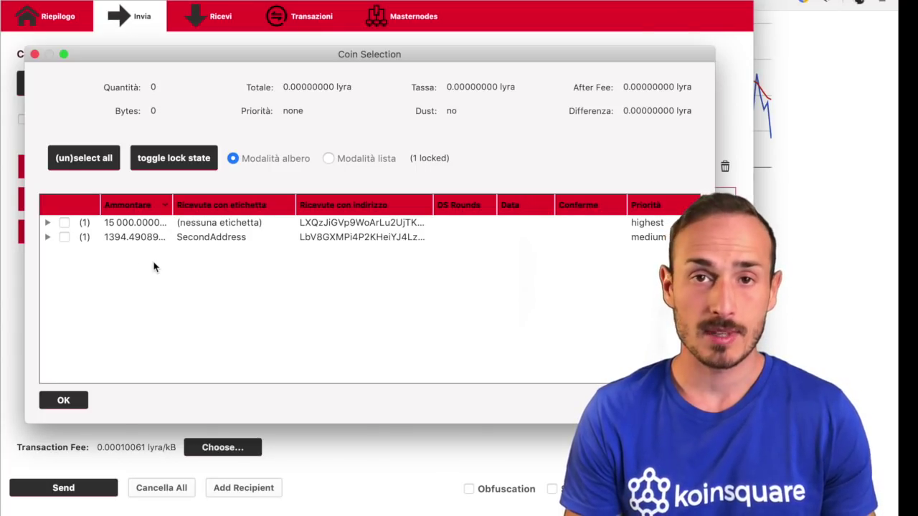
{"action": "left_click", "coordinate": [48, 224]}
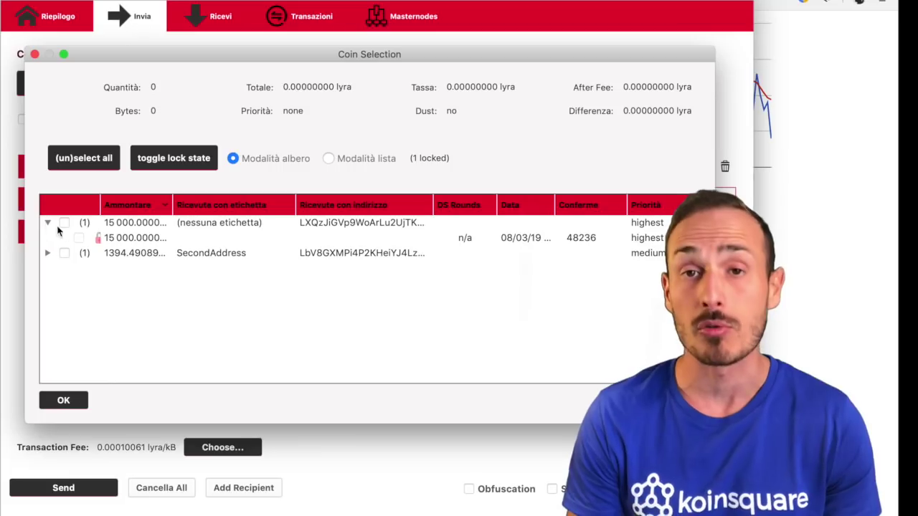
{"action": "left_click", "coordinate": [48, 224]}
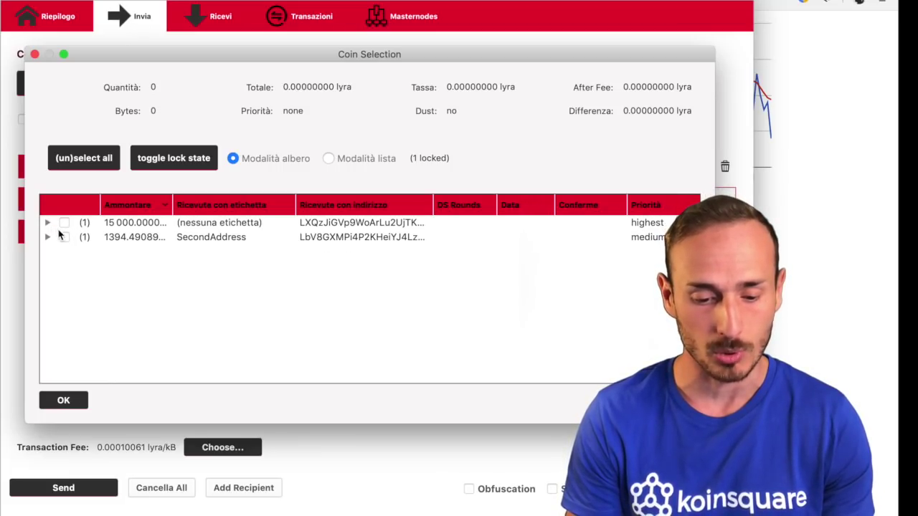
{"action": "left_click", "coordinate": [49, 237]}
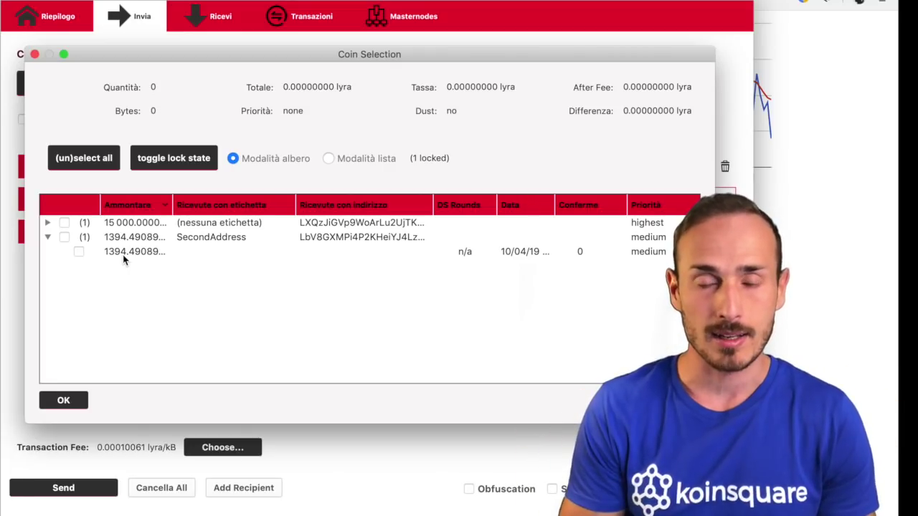
{"action": "left_click", "coordinate": [47, 237]}
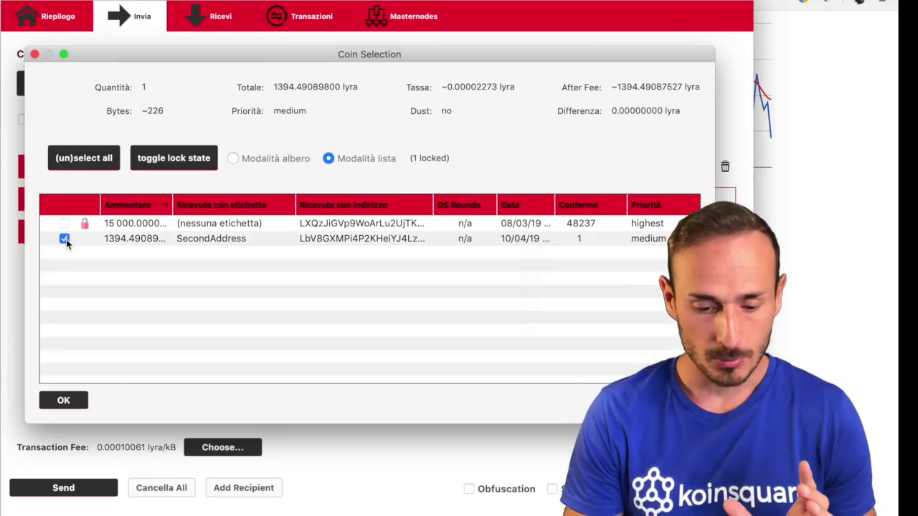
Step: Toggle the lock state twice, leaving the 15 000 lyra coin locked and the SecondAddress coin unlocked
{"action": "left_click", "coordinate": [162, 162]}
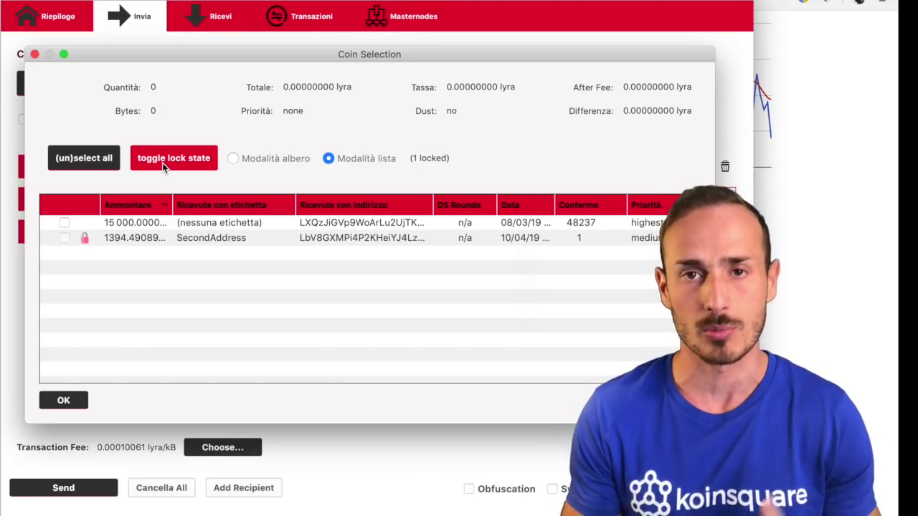
{"action": "left_click", "coordinate": [162, 163]}
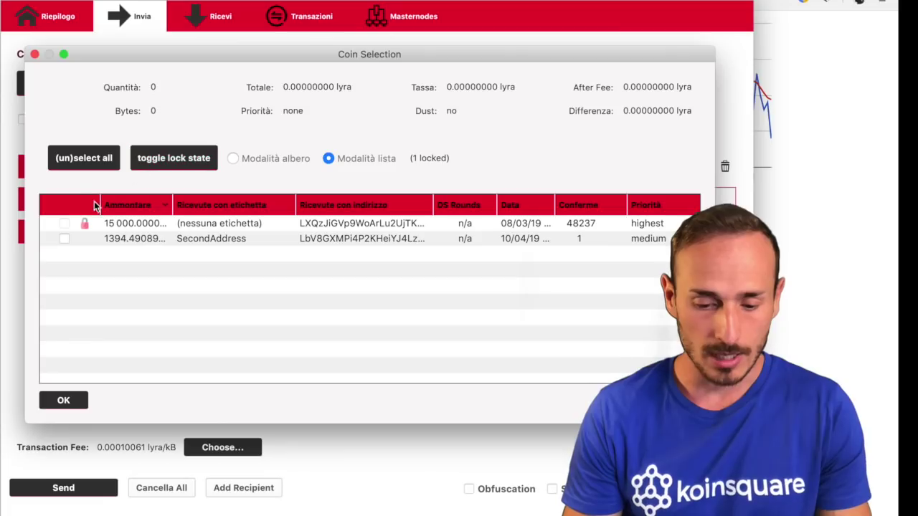